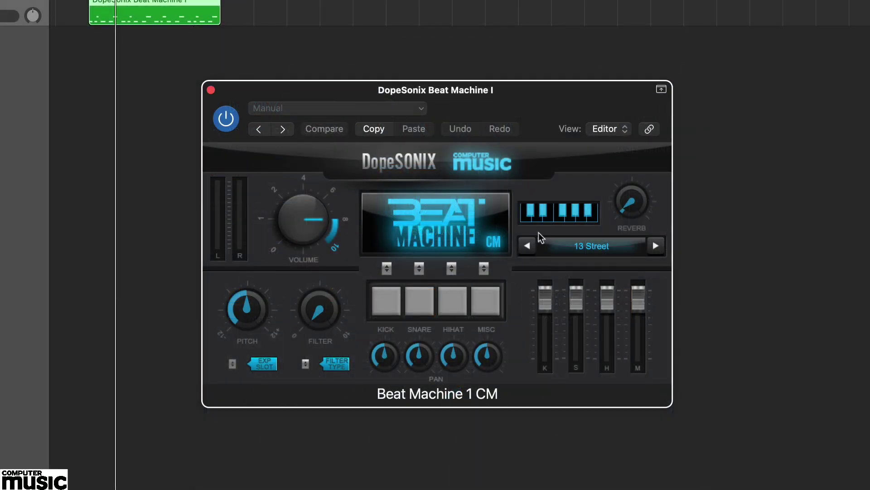
Preview the 13 Street kit from the keyboard display, then the KICK, SNARE and HIHAT pads.
{"action": "left_click", "coordinate": [525, 218]}
{"action": "left_click", "coordinate": [381, 305]}
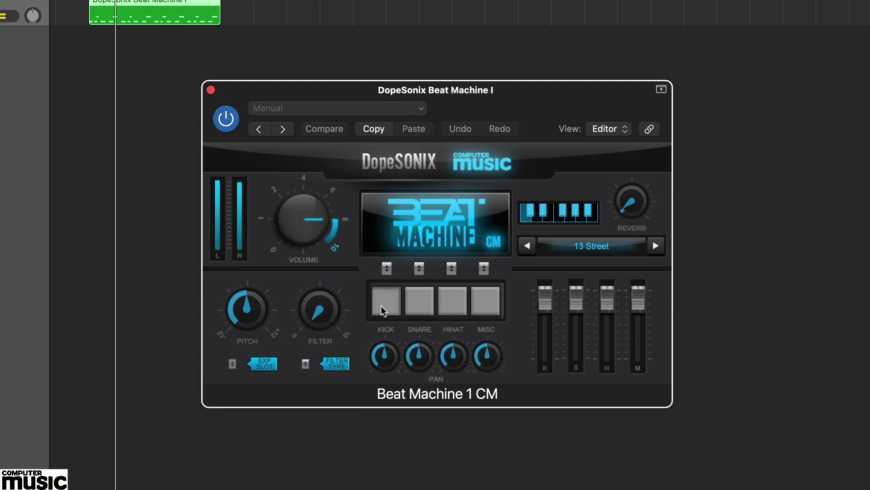
{"action": "left_click", "coordinate": [425, 305]}
{"action": "left_click", "coordinate": [457, 305]}
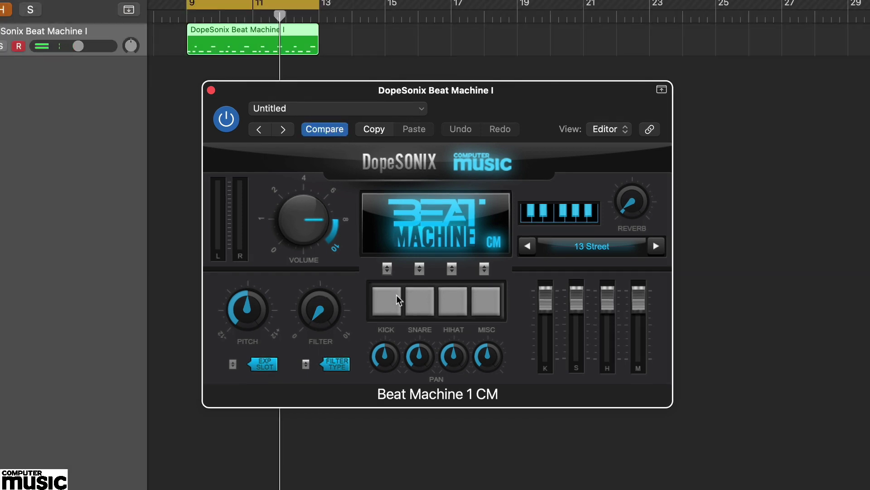
With the loop playing, set the filter to Low Pass, switch the kick to sample 1, and sweep the filter fully open.
{"action": "key", "text": "space"}
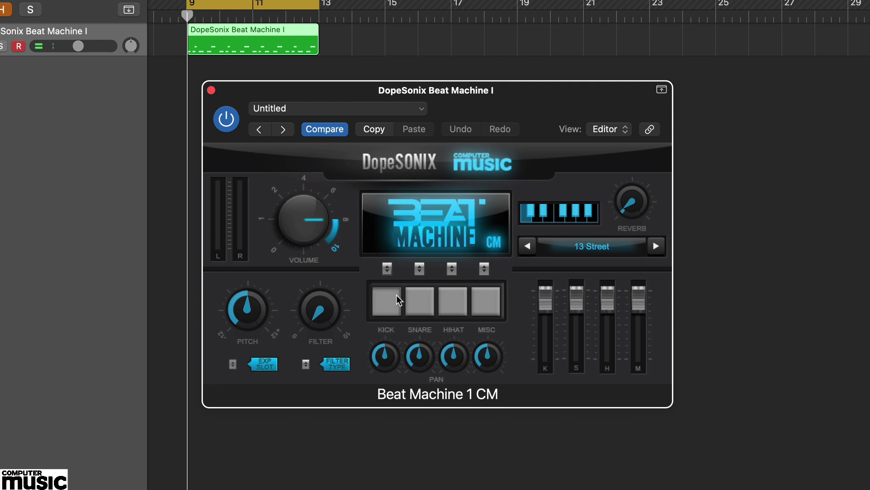
{"action": "left_click", "coordinate": [306, 364]}
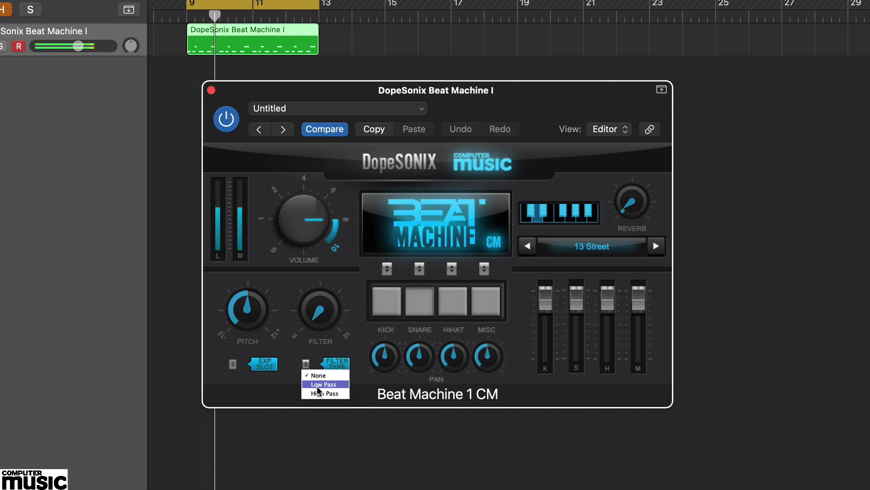
{"action": "left_click", "coordinate": [317, 384]}
{"action": "left_click_drag", "start_coordinate": [319, 300], "coordinate": [317, 336]}
{"action": "left_click", "coordinate": [387, 269]}
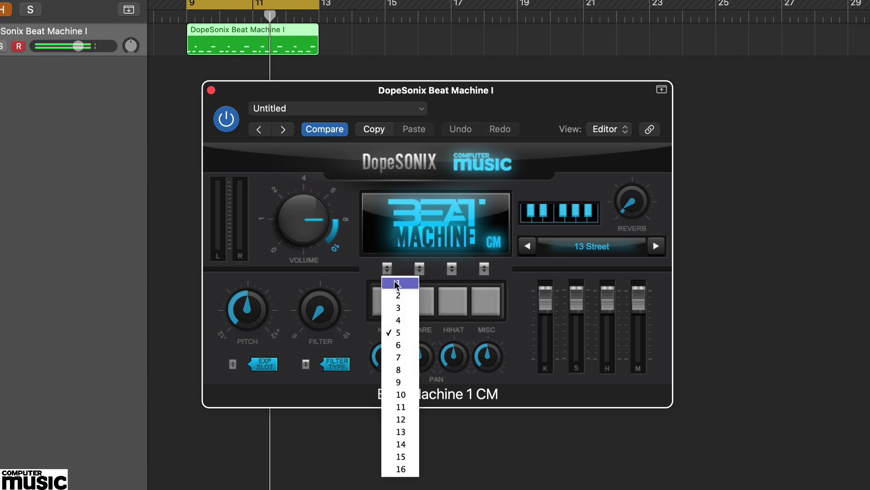
{"action": "left_click", "coordinate": [399, 283]}
{"action": "left_click_drag", "start_coordinate": [321, 310], "coordinate": [321, 277]}
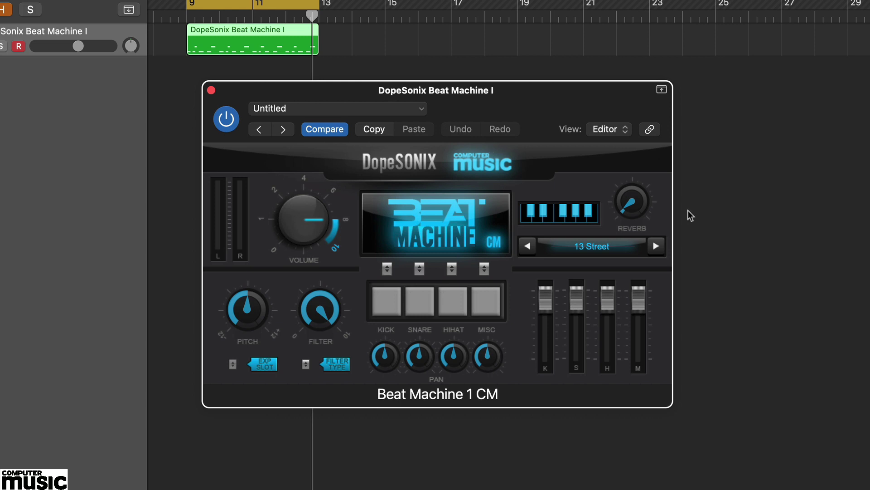
Load the Lick Shotz kit and audition its kick and snare twice.
{"action": "left_click", "coordinate": [600, 248]}
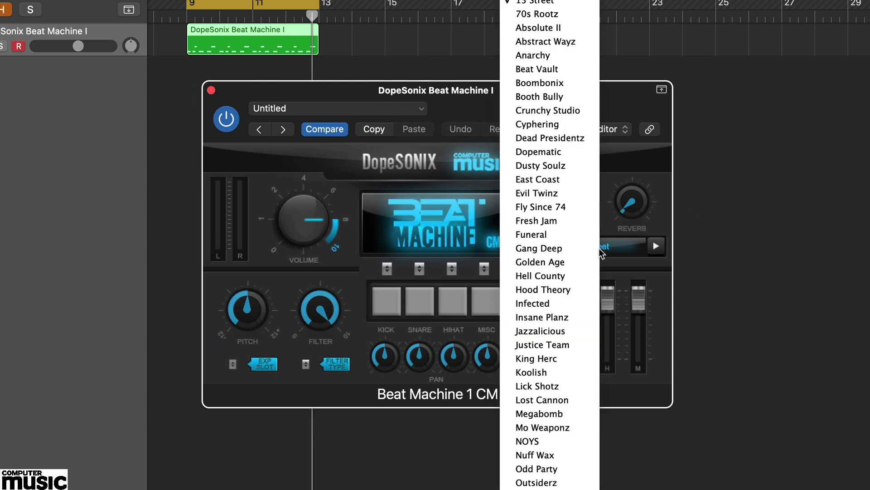
{"action": "left_click", "coordinate": [561, 384]}
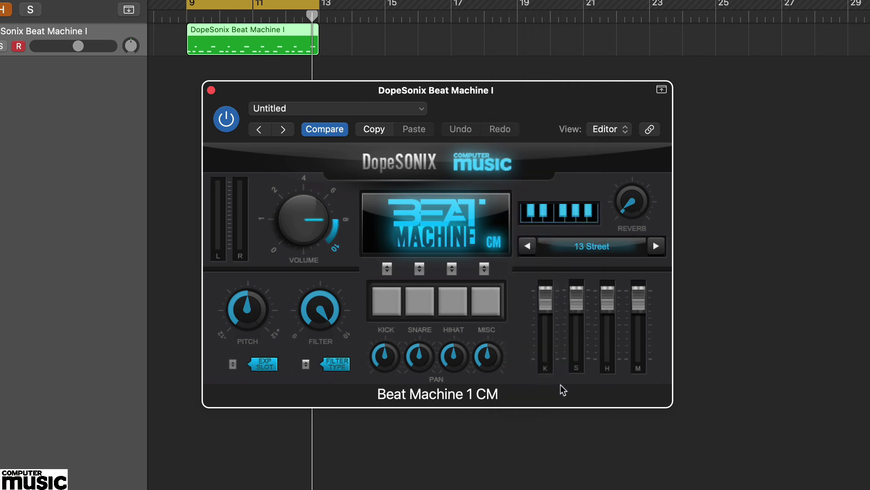
{"action": "left_click", "coordinate": [391, 305]}
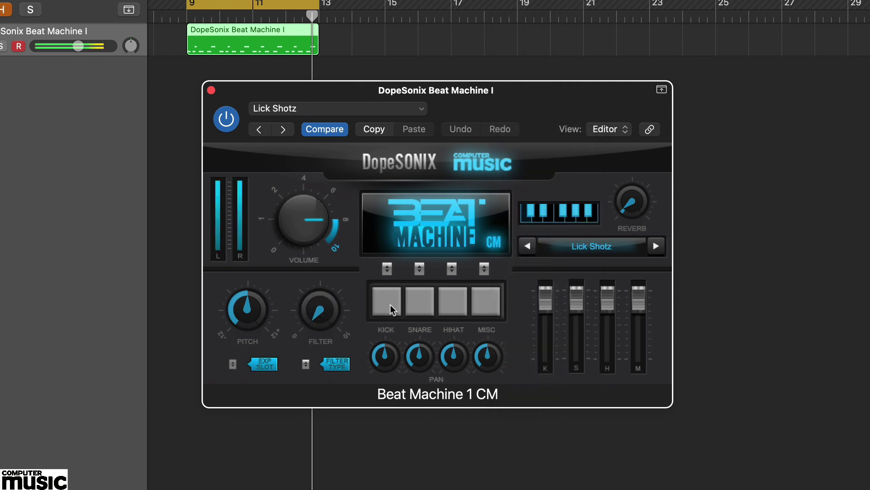
{"action": "left_click", "coordinate": [417, 305]}
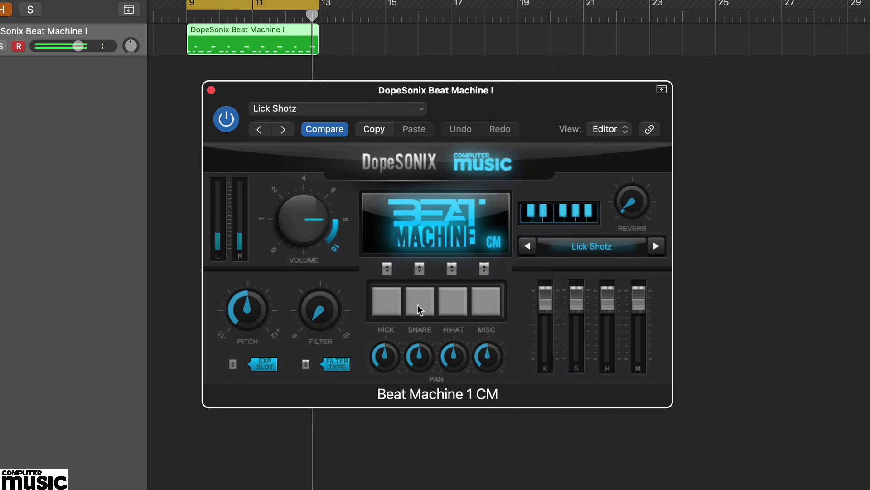
{"action": "left_click", "coordinate": [387, 305]}
{"action": "left_click", "coordinate": [414, 305]}
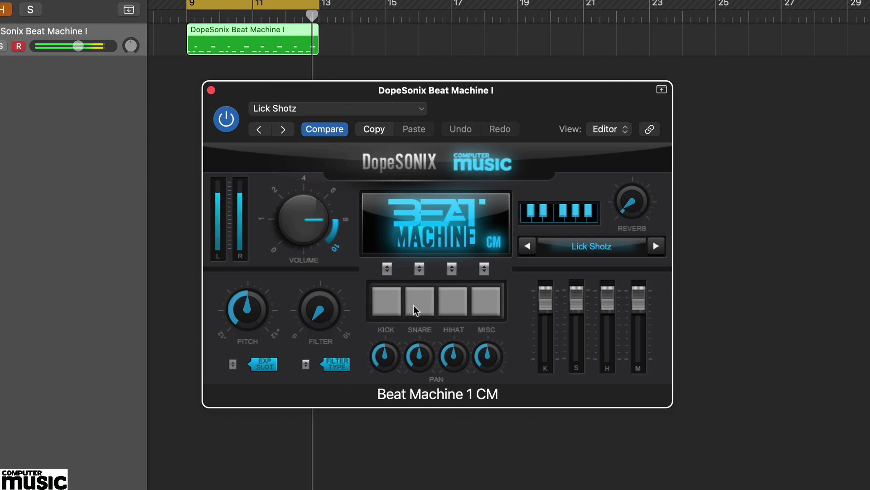
Switch to the 70s Rootz kit and audition its kick and snare.
{"action": "left_click", "coordinate": [592, 250]}
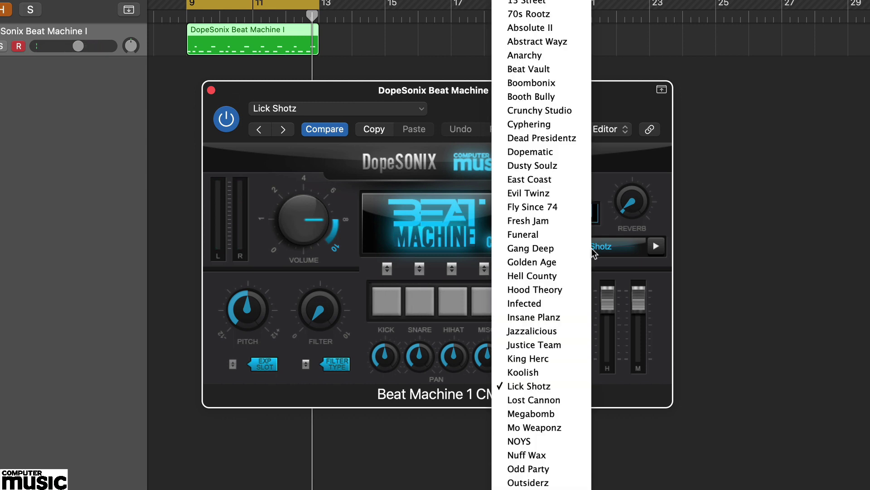
{"action": "left_click", "coordinate": [557, 14]}
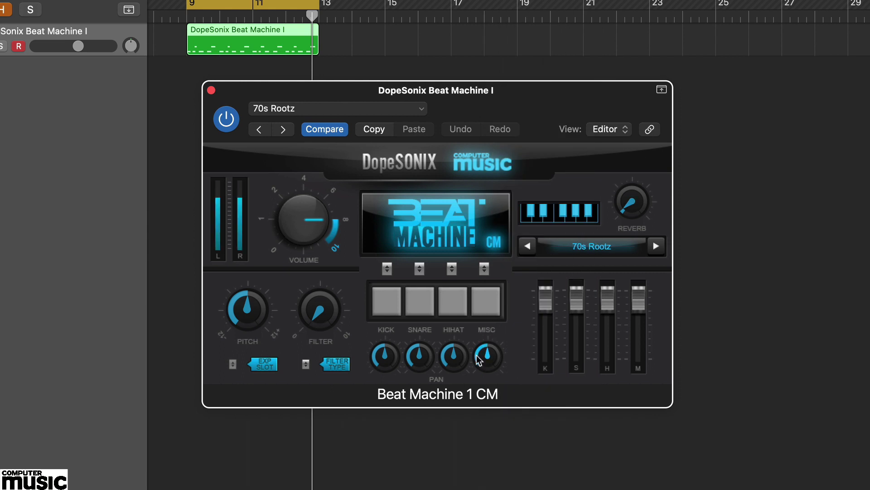
{"action": "left_click", "coordinate": [382, 301]}
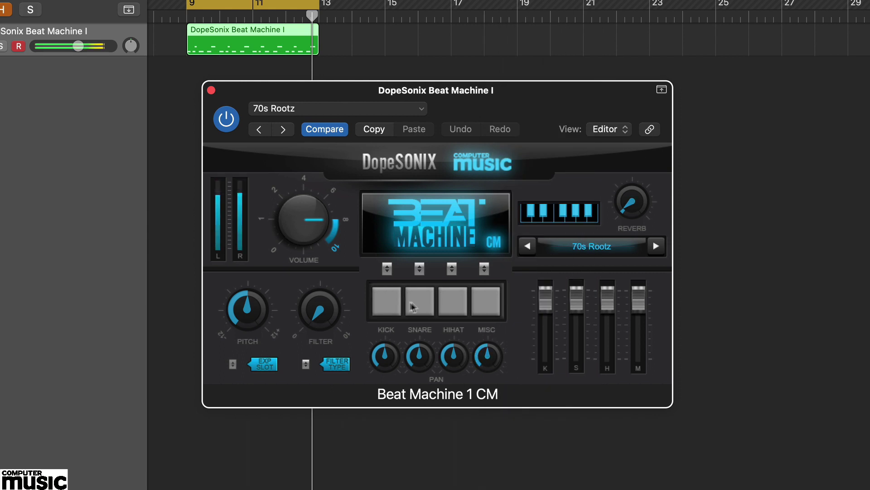
{"action": "left_click", "coordinate": [430, 304]}
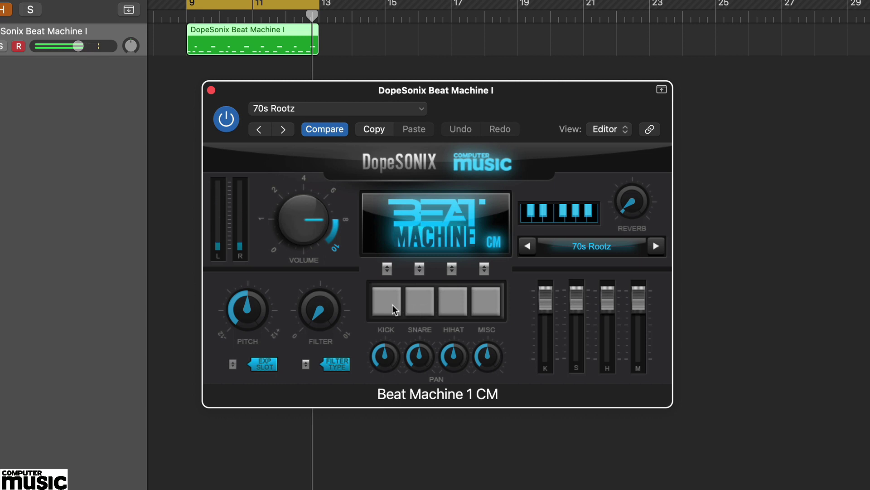
Audition kick and snare, push the K and S faders to maximum, then turn the master VOLUME up.
{"action": "left_click", "coordinate": [393, 305]}
{"action": "left_click", "coordinate": [414, 305]}
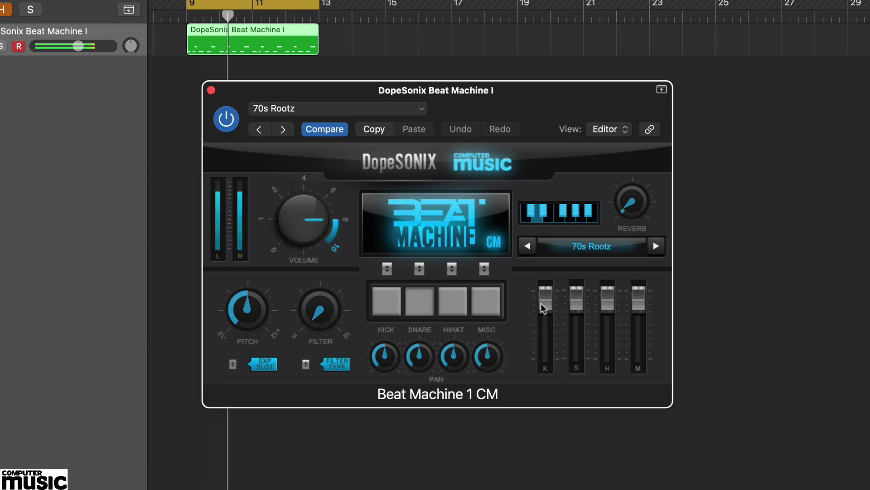
{"action": "left_click_drag", "start_coordinate": [539, 300], "coordinate": [547, 264]}
{"action": "left_click_drag", "start_coordinate": [575, 297], "coordinate": [576, 291]}
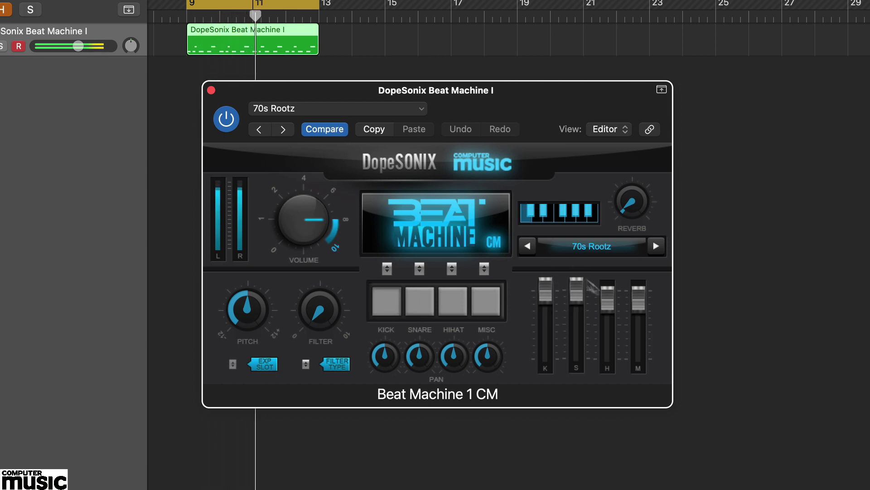
{"action": "left_click_drag", "start_coordinate": [302, 212], "coordinate": [315, 217]}
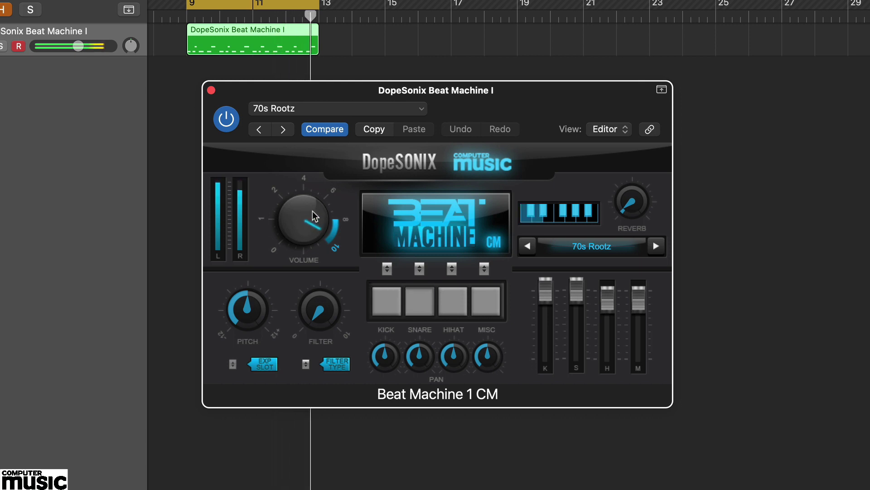
Ease the master VOLUME down slightly, then restart the loop and lower the PITCH knob a little.
{"action": "key", "text": "space"}
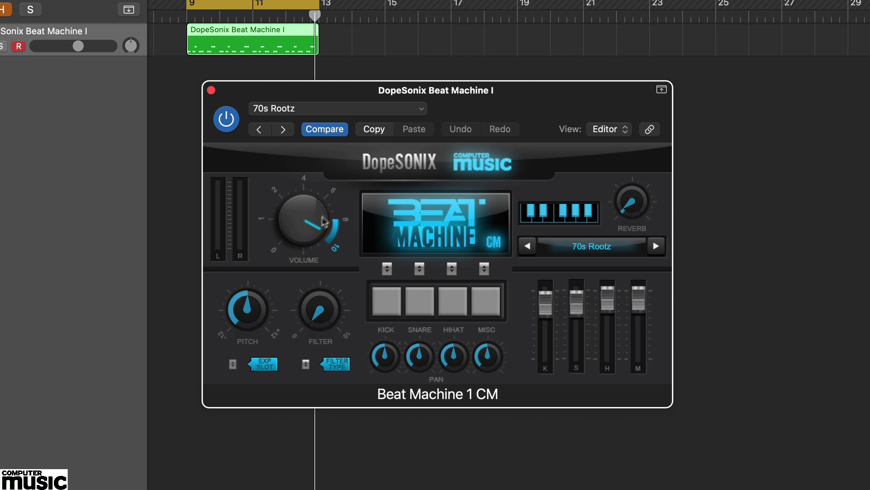
{"action": "left_click_drag", "start_coordinate": [318, 223], "coordinate": [316, 228]}
{"action": "key", "text": "space"}
{"action": "left_click_drag", "start_coordinate": [252, 309], "coordinate": [249, 323]}
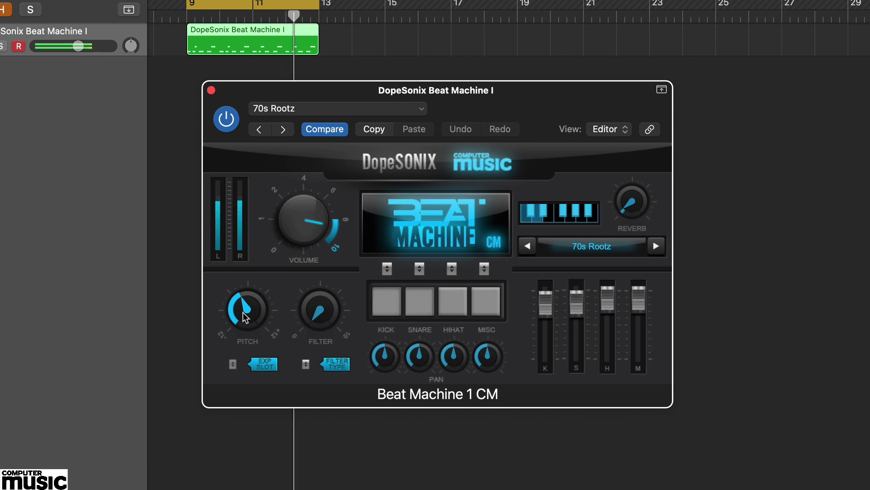
Stop playback, shift the Beat Machine 2 window right, and select the second track's 2010s Hotline AM instance.
{"action": "key", "text": "space"}
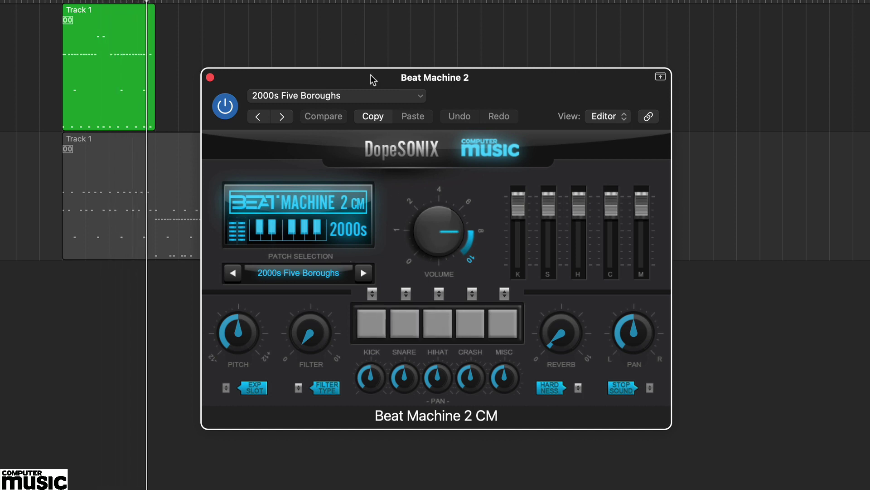
{"action": "left_click_drag", "start_coordinate": [375, 78], "coordinate": [409, 77]}
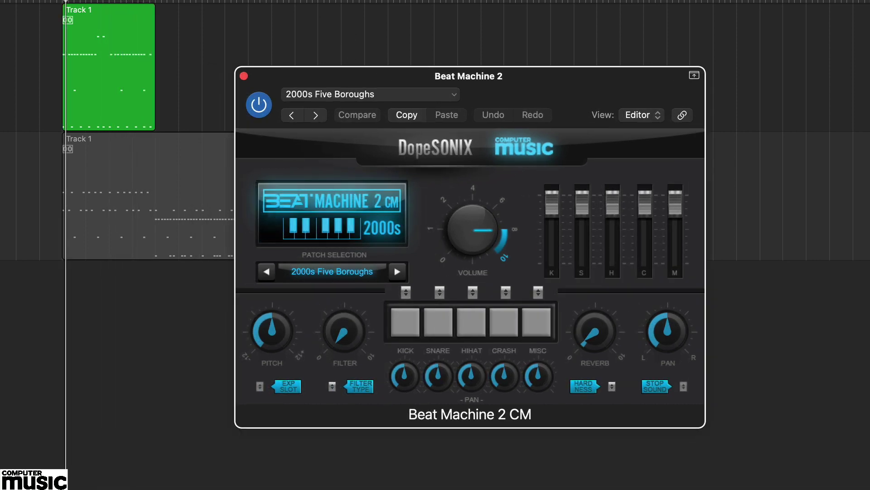
{"action": "key", "text": "Down"}
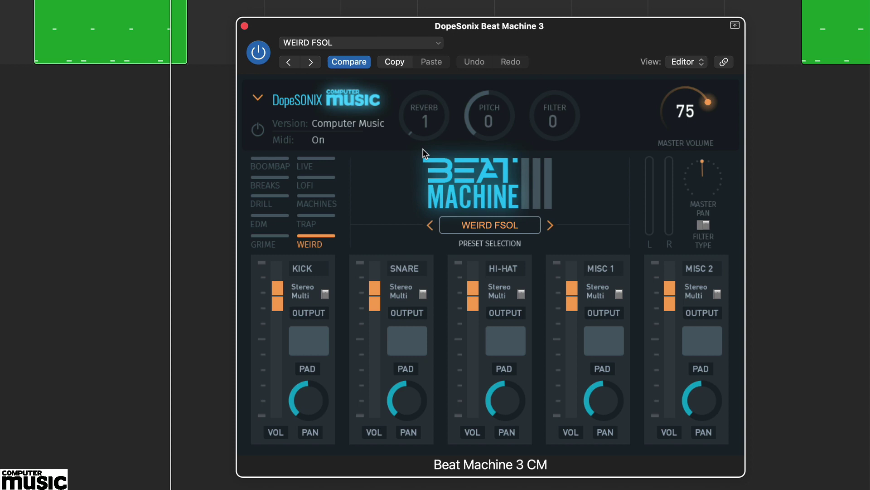
Start playback to hear the loop through Beat Machine 3's WEIRD FSOL kit.
{"action": "key", "text": "space"}
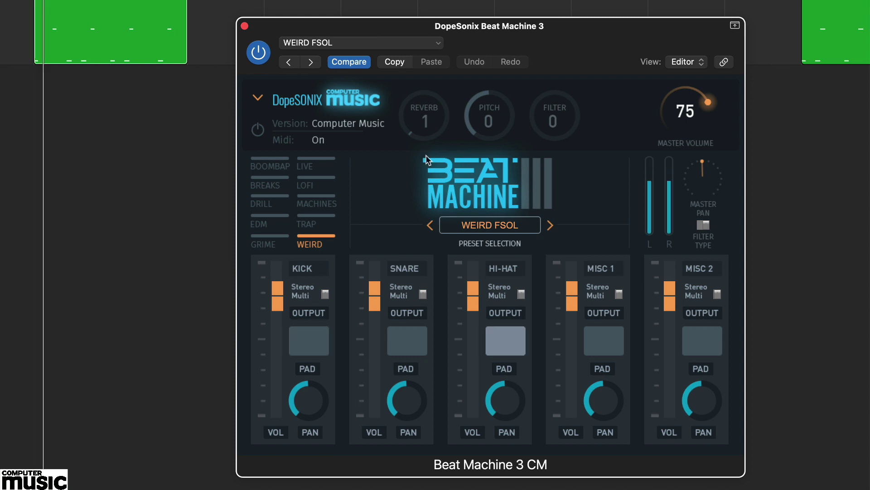